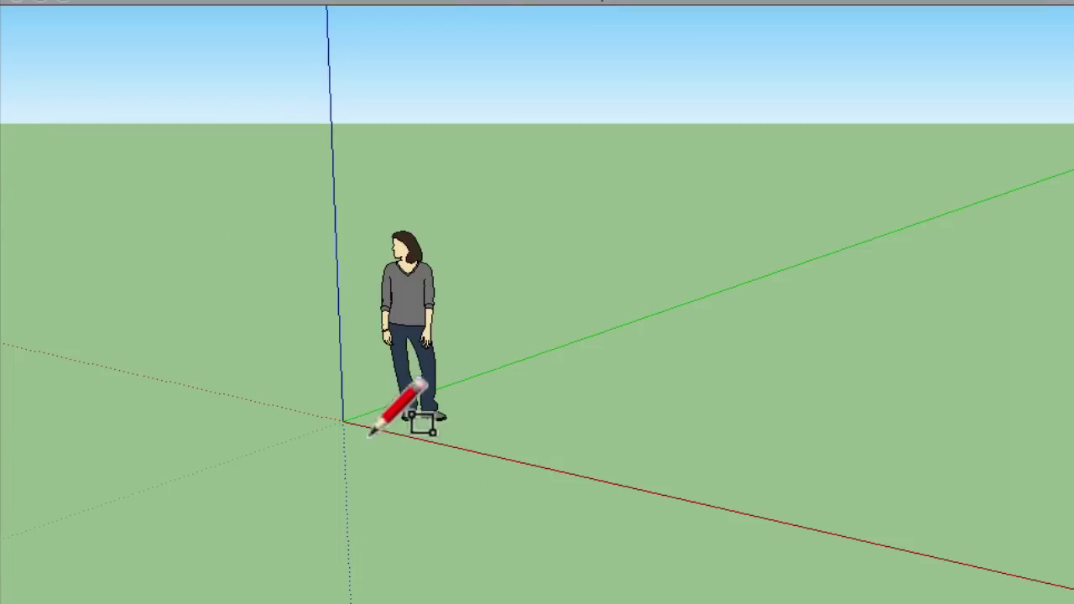
# Step: Draw a rectangle on the ground plane with one corner at the origin, enclosing the area around the figure
pyautogui.click(342, 420)
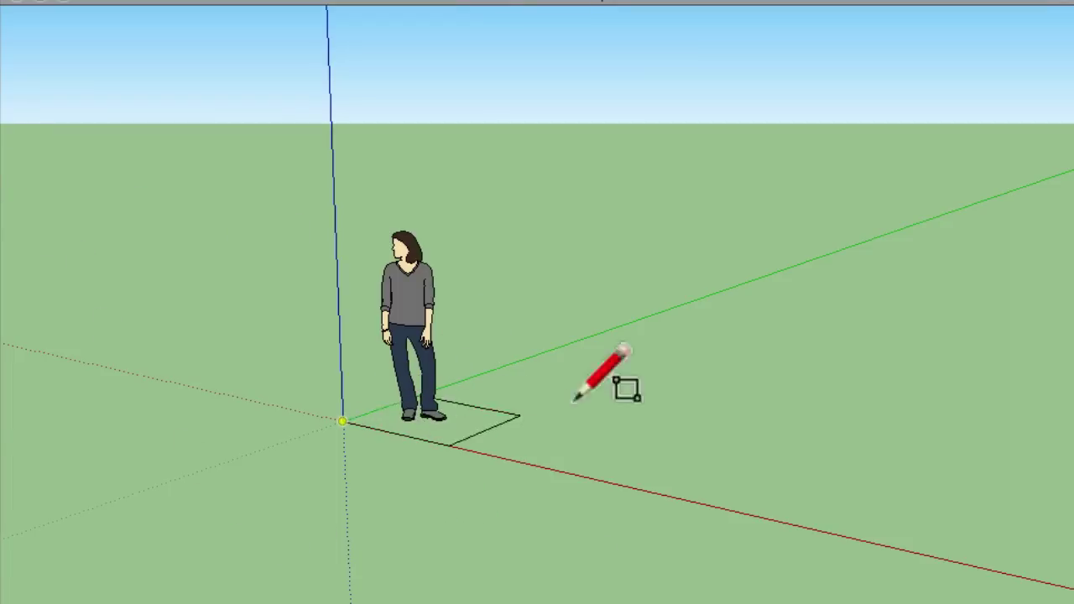
pyautogui.click(833, 390)
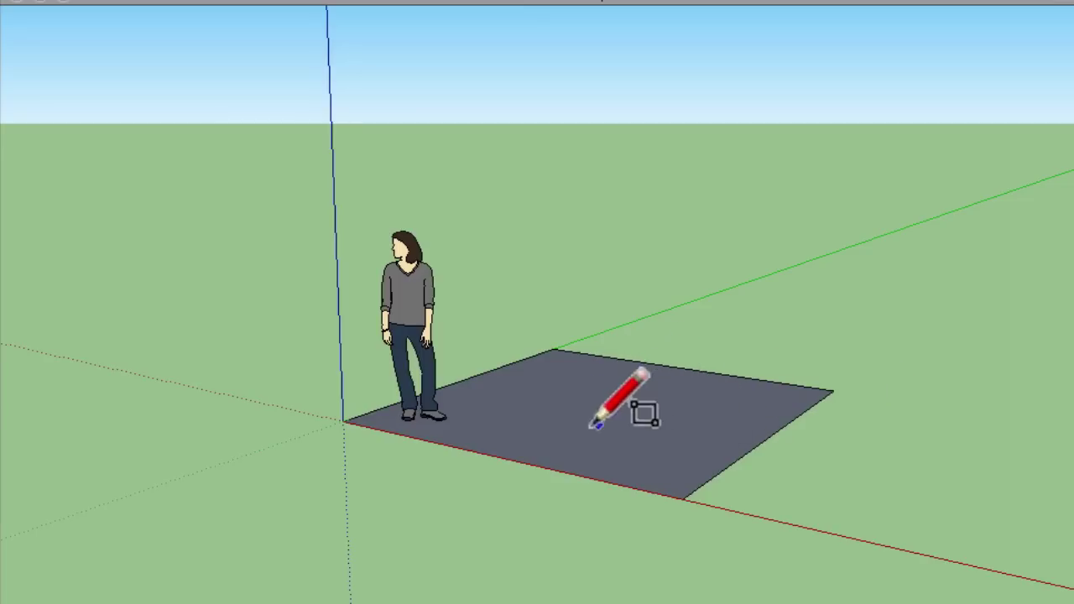
pyautogui.press('o')
pyautogui.moveTo(618, 444)
pyautogui.mouseDown()
pyautogui.moveTo(635, 473)
pyautogui.moveTo(631, 446)
pyautogui.moveTo(570, 408)
pyautogui.moveTo(563, 359)
pyautogui.mouseUp()
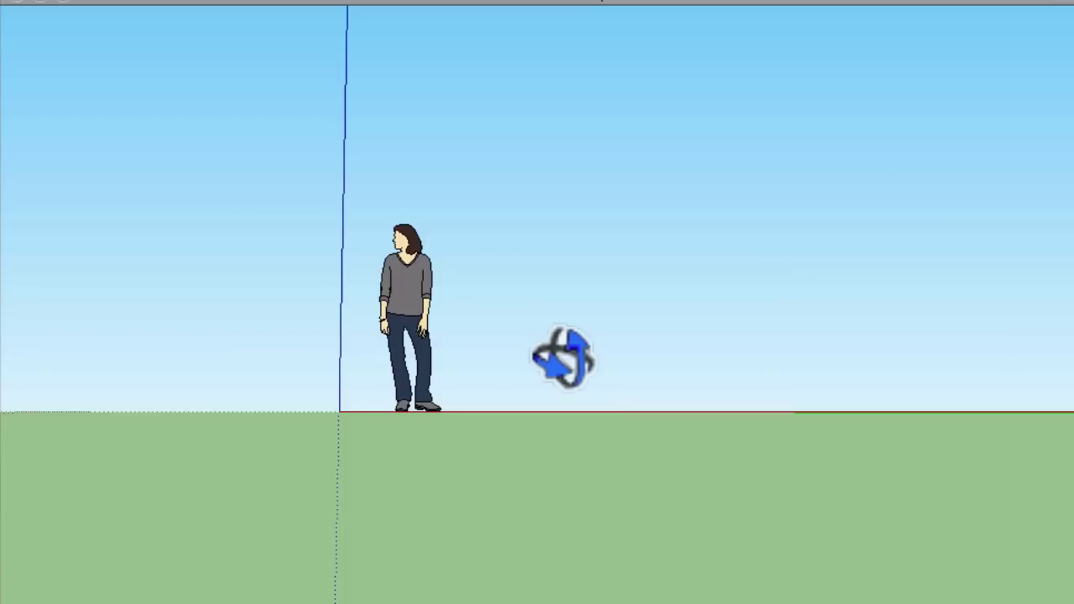
pyautogui.moveTo(563, 358); pyautogui.dragTo(709, 434)
pyautogui.press('p')
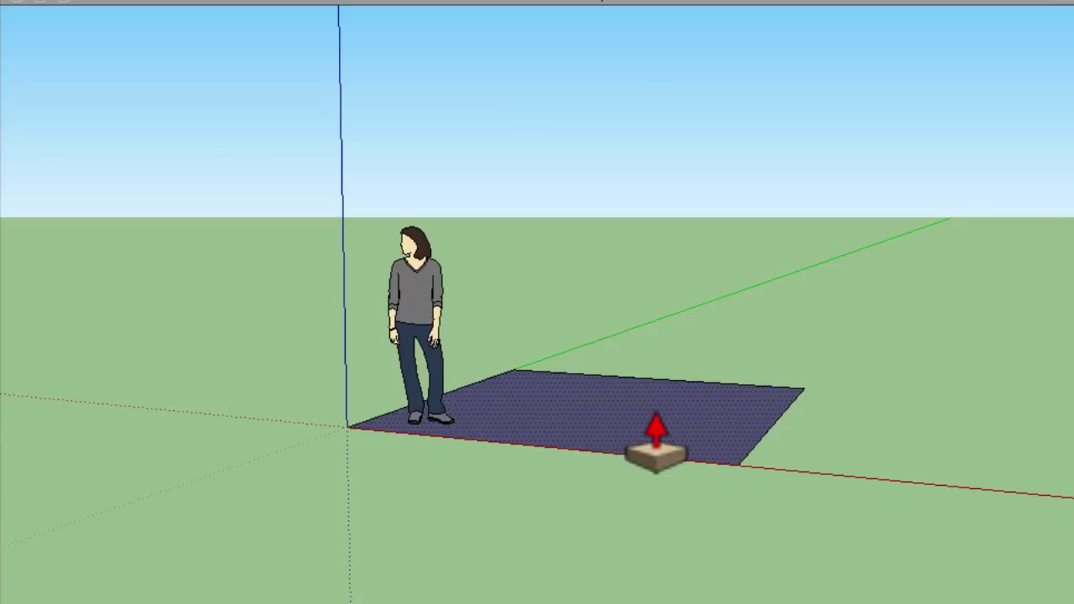
pyautogui.moveTo(655, 445); pyautogui.dragTo(745, 311)
pyautogui.press('o')
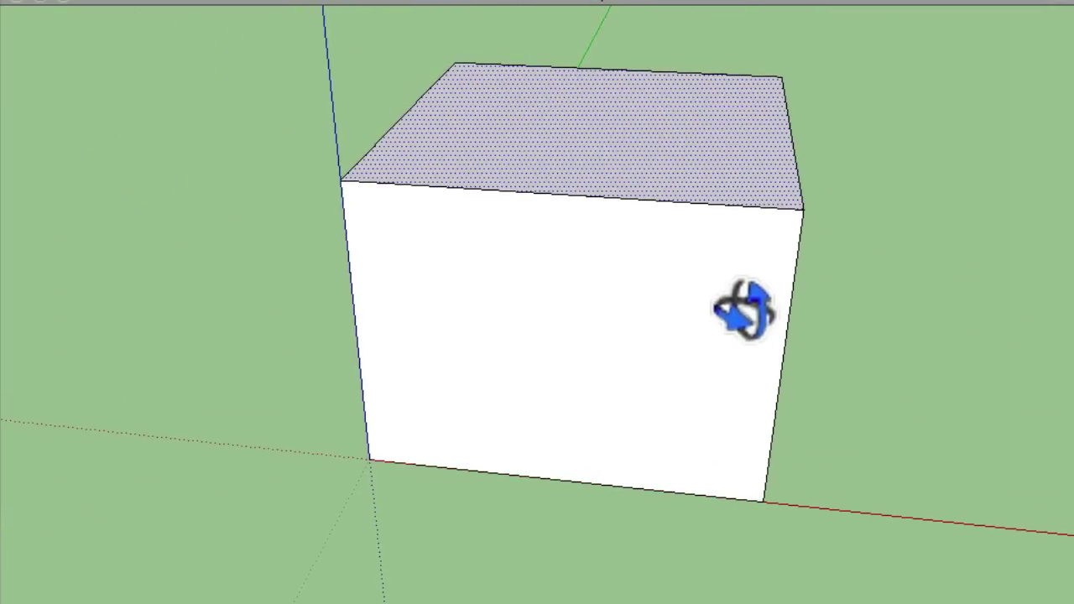
pyautogui.hotkey('ctrl', 'z')
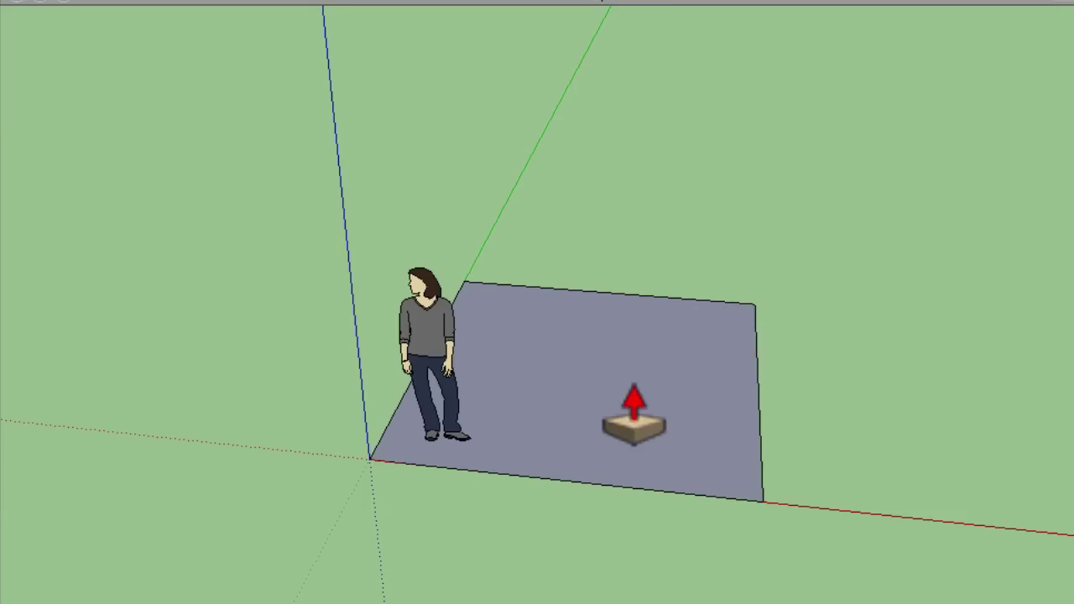
# Step: Push/Pull the ground rectangle upward into a box about one and a half times the figure's height
pyautogui.moveTo(640, 412); pyautogui.dragTo(617, 176)
# Step: Paint the box's front face and the adjoining side along the green axis direction with the tan horizontal siding material
pyautogui.press('b')
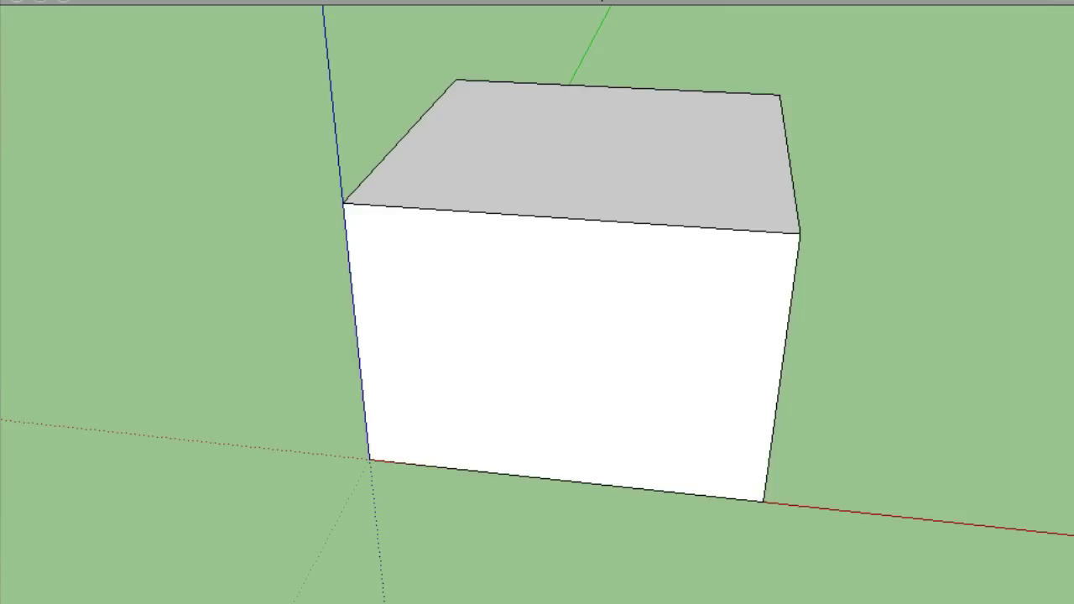
pyautogui.click(685, 382)
pyautogui.press('o')
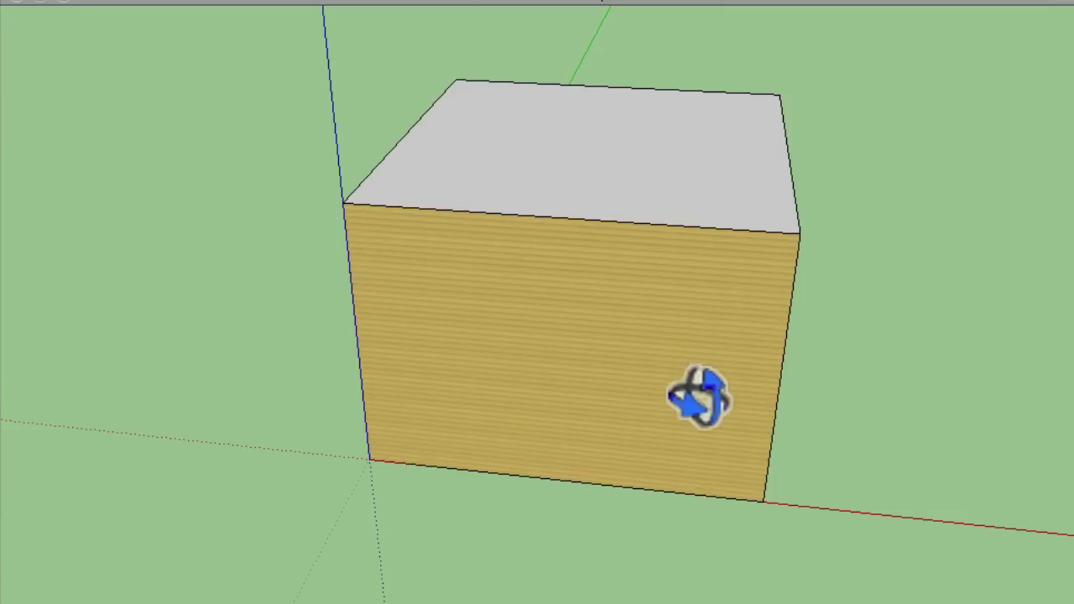
pyautogui.moveTo(696, 403); pyautogui.dragTo(470, 294)
pyautogui.press('b')
pyautogui.click(705, 256)
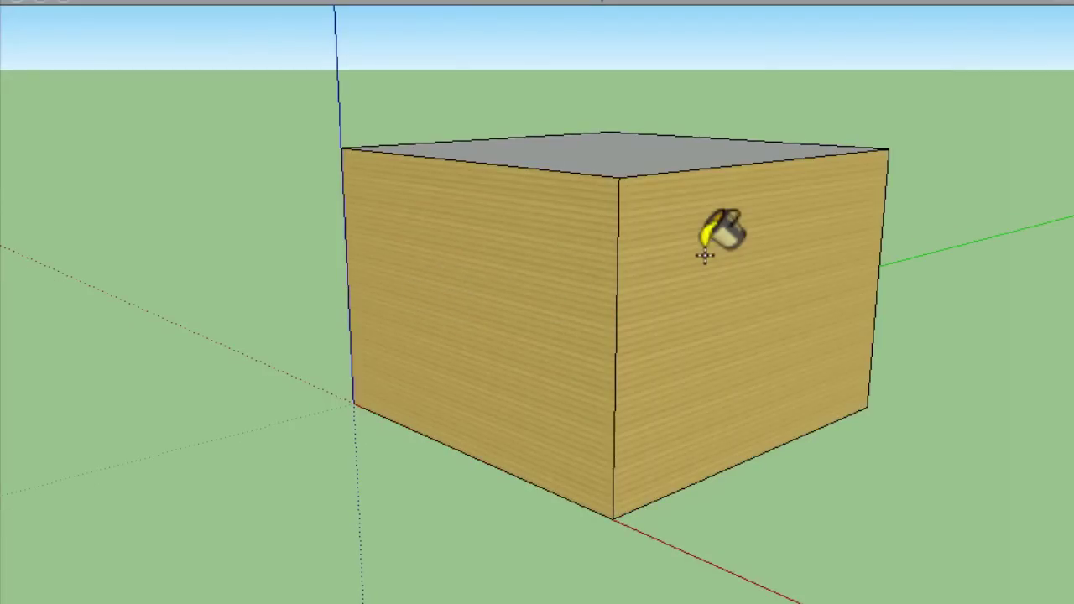
# Step: Examine the siding texture on the box's painted sides up close, then the box from above
pyautogui.press('z')
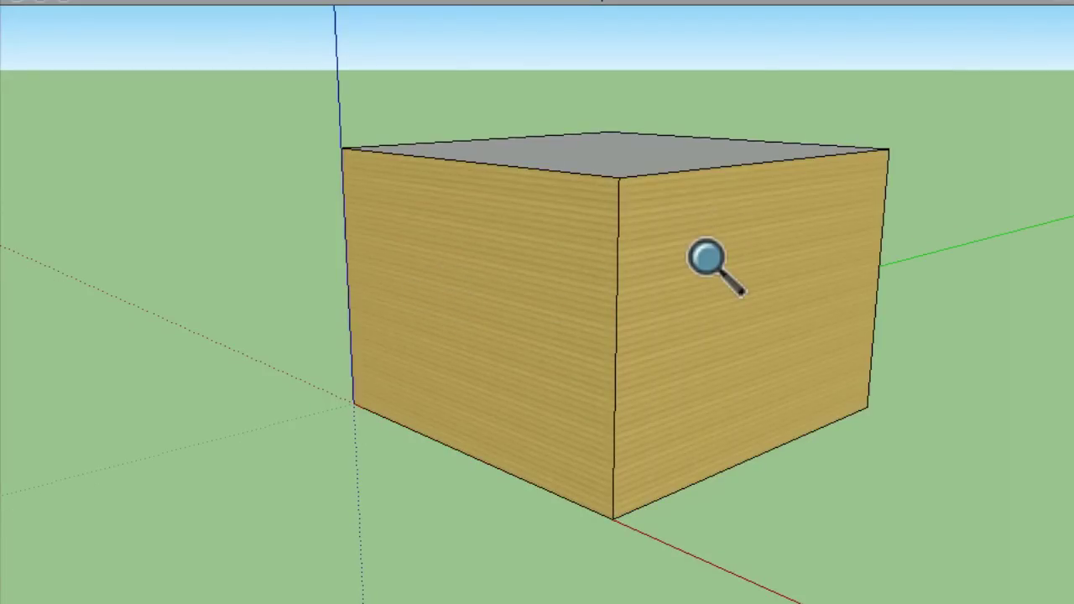
pyautogui.moveTo(706, 258); pyautogui.dragTo(873, 165)
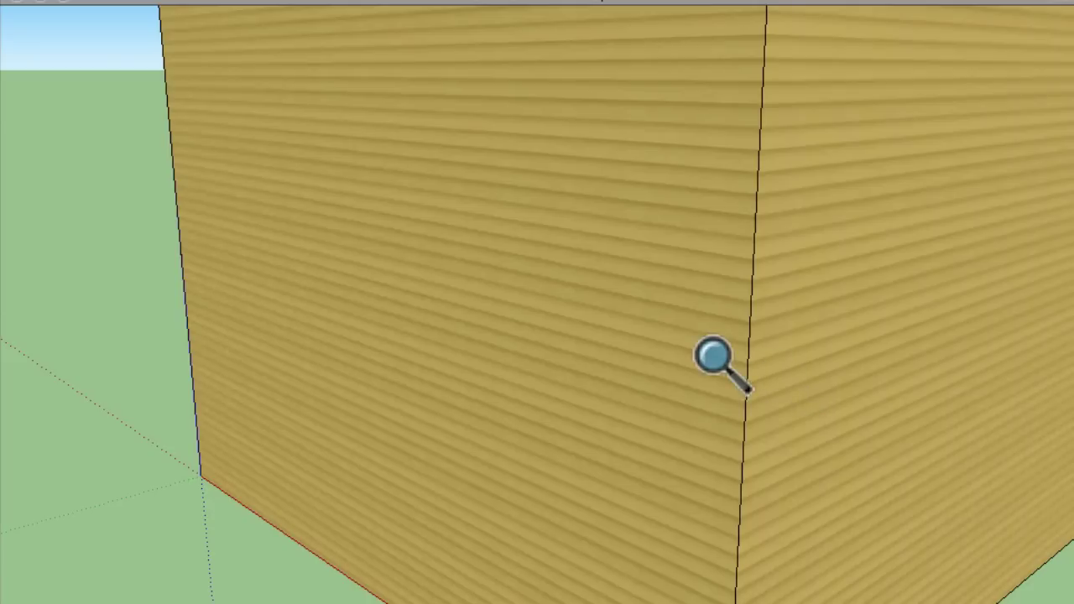
pyautogui.moveTo(794, 294); pyautogui.dragTo(470, 401)
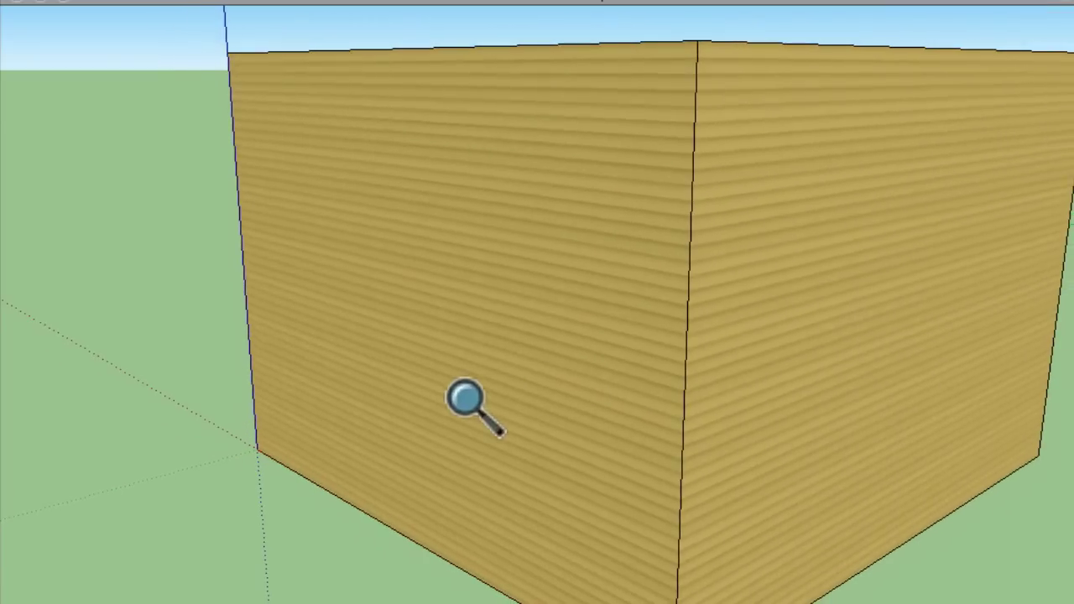
pyautogui.press('o')
pyautogui.moveTo(629, 168); pyautogui.dragTo(570, 316)
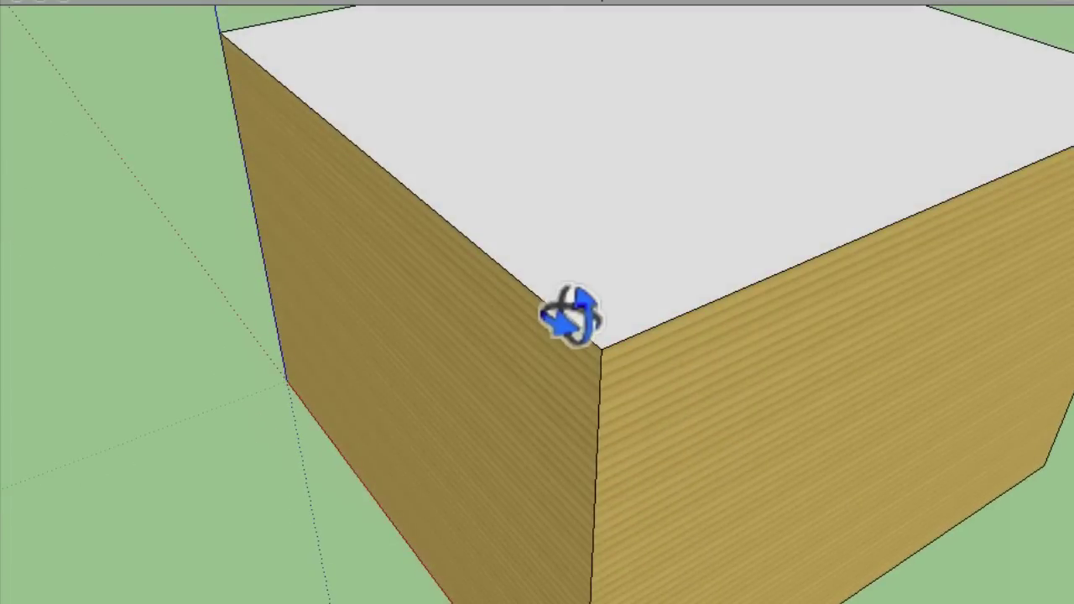
pyautogui.press('z')
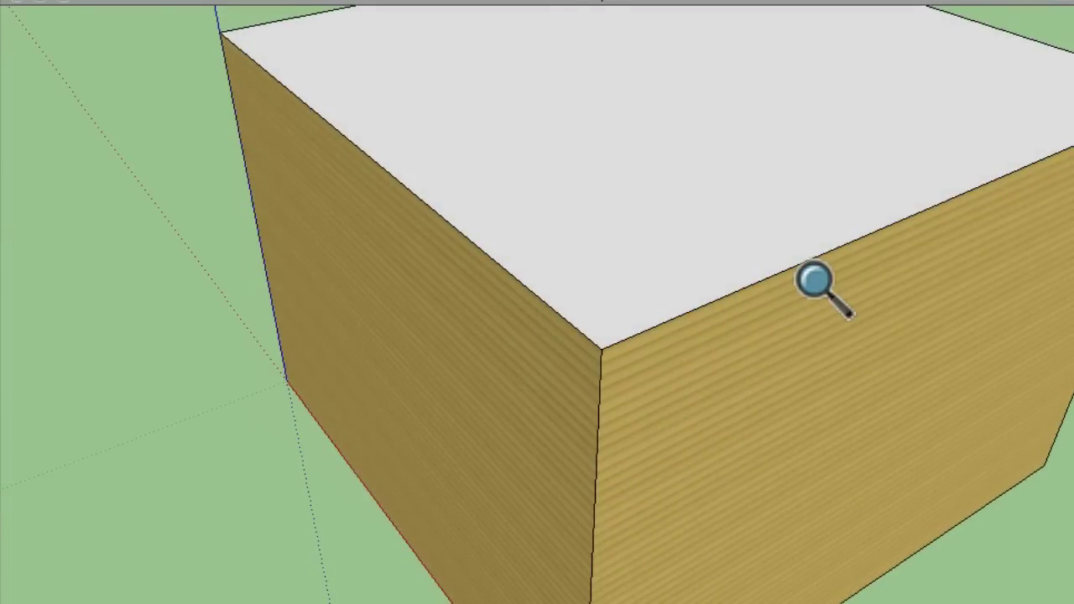
pyautogui.moveTo(864, 254); pyautogui.dragTo(476, 359)
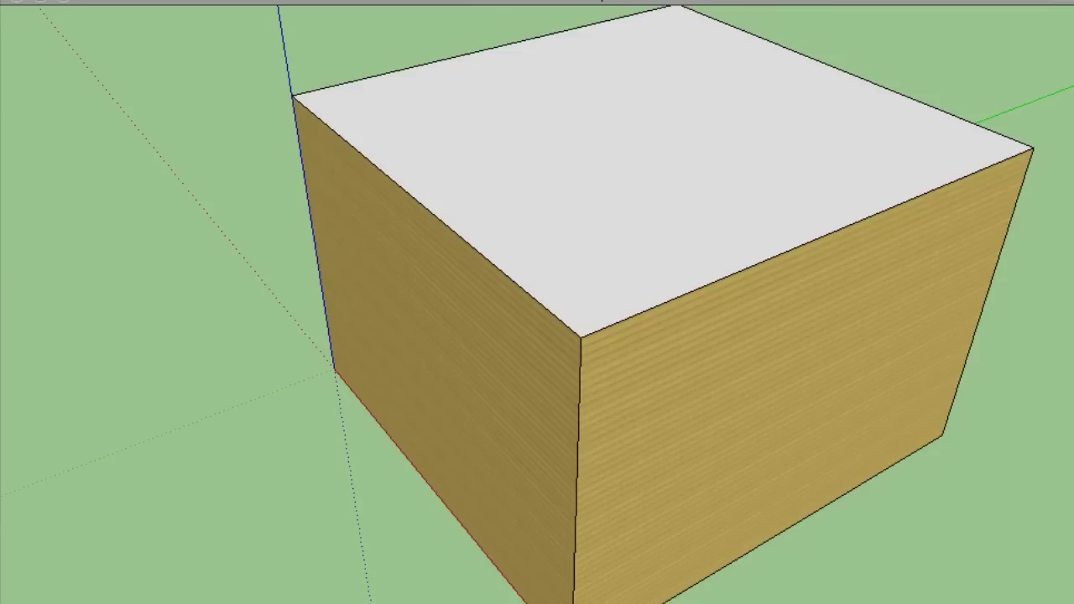
# Step: Paint the box's two siding-covered faces and its top face solid magenta
pyautogui.press('b')
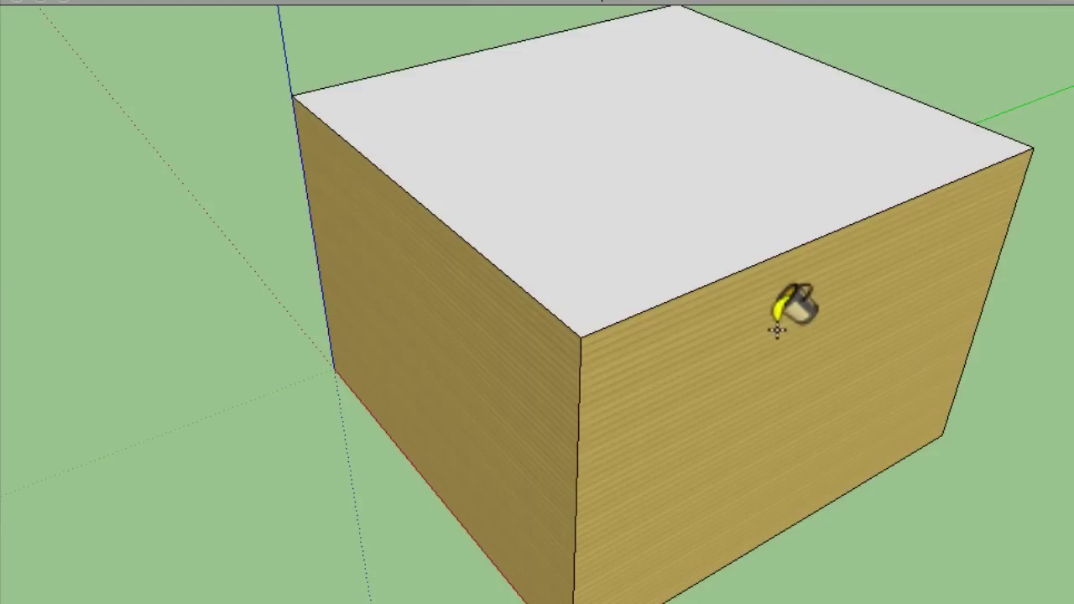
pyautogui.click(774, 328)
pyautogui.click(532, 352)
pyautogui.click(668, 256)
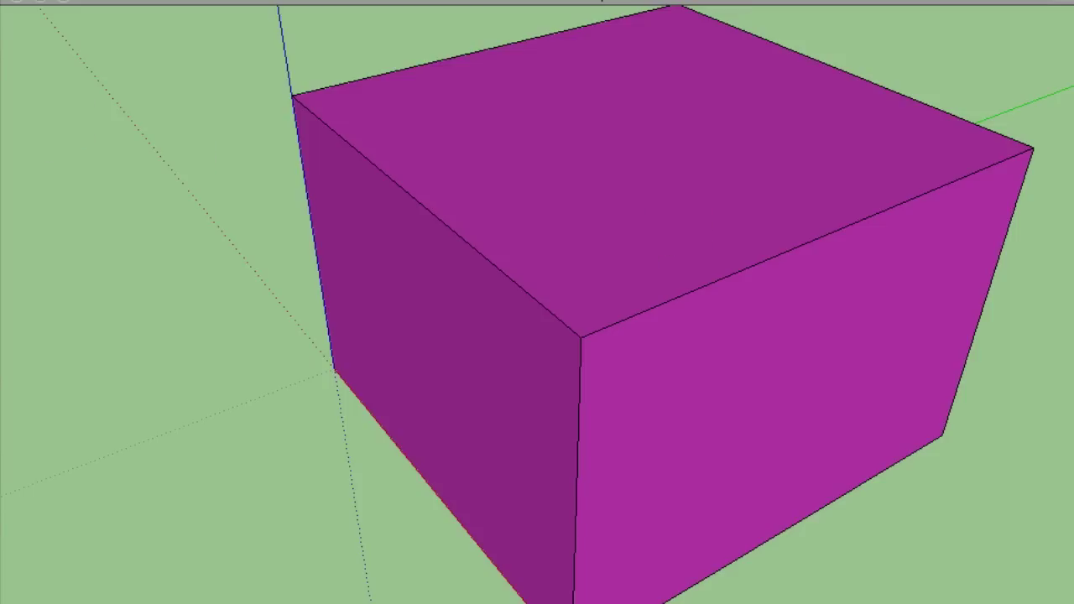
# Step: Draw a diagonal line across the box's top face from the corner on the blue axis to the opposite corner
pyautogui.press('l')
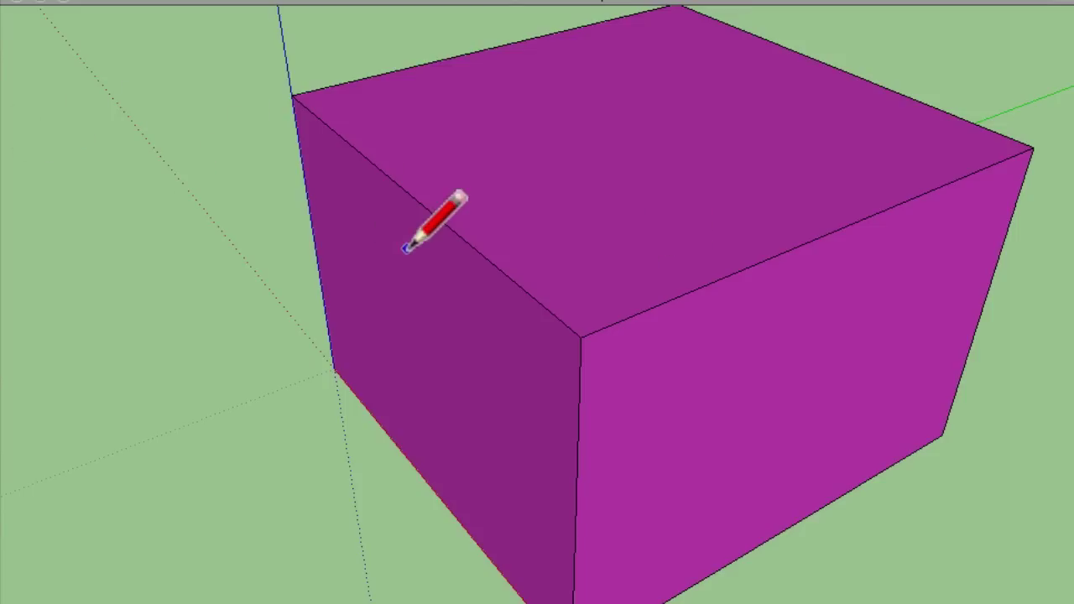
pyautogui.click(579, 337)
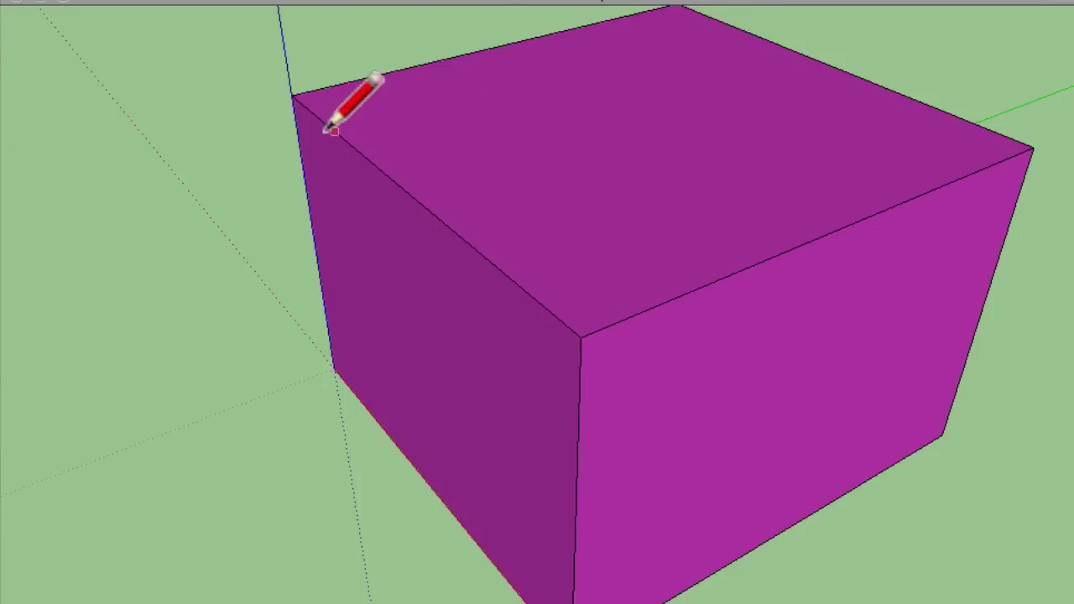
pyautogui.click(291, 97)
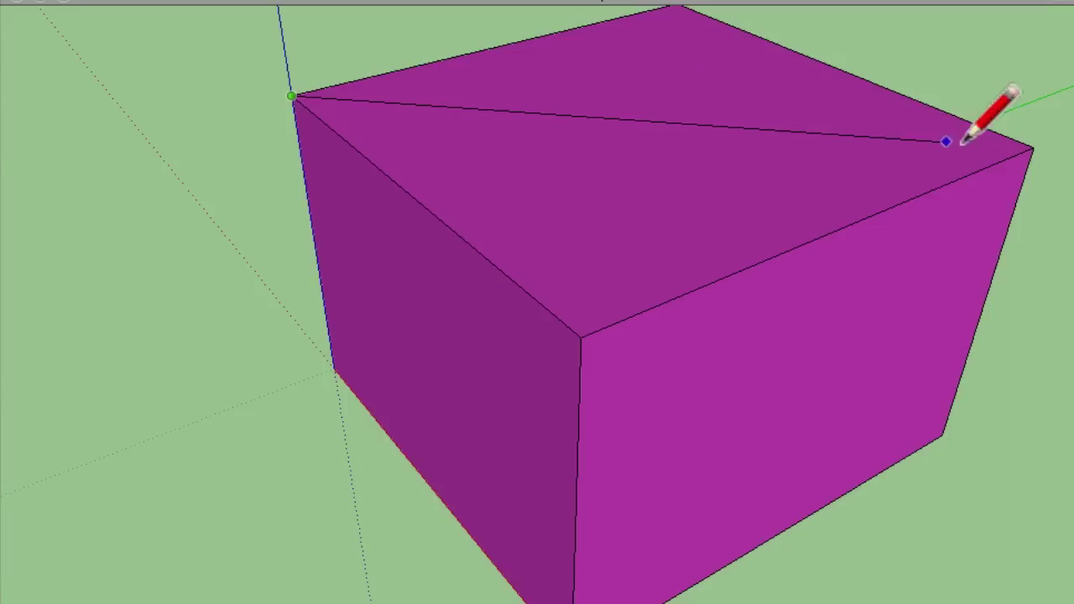
pyautogui.click(1031, 148)
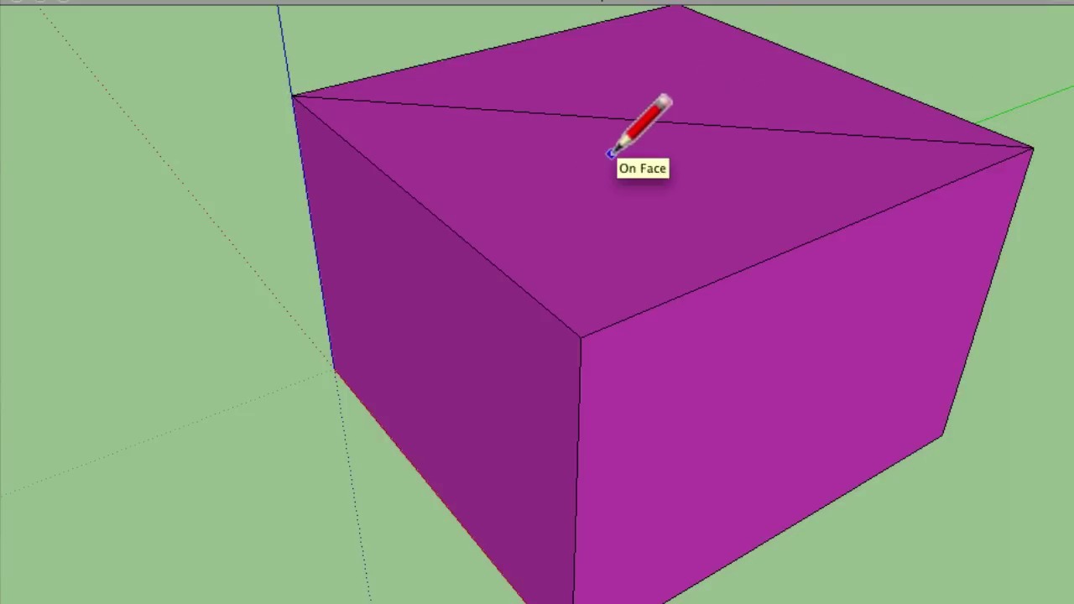
# Step: Push/Pull the front triangular half of the top face down to the ground to cut that half away
pyautogui.press('p')
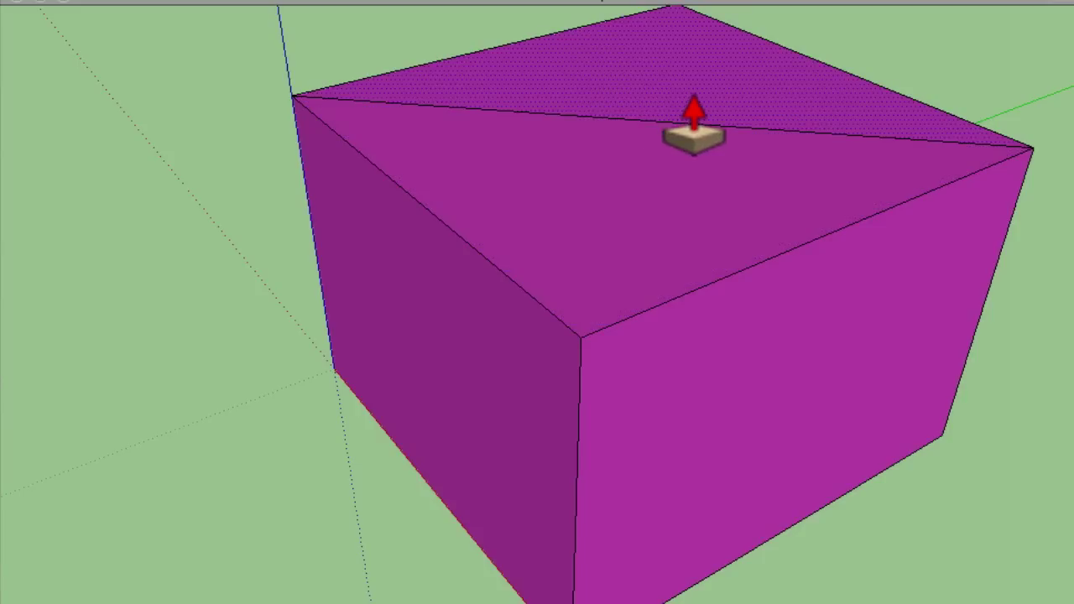
pyautogui.press('o')
pyautogui.moveTo(696, 103); pyautogui.dragTo(771, 243)
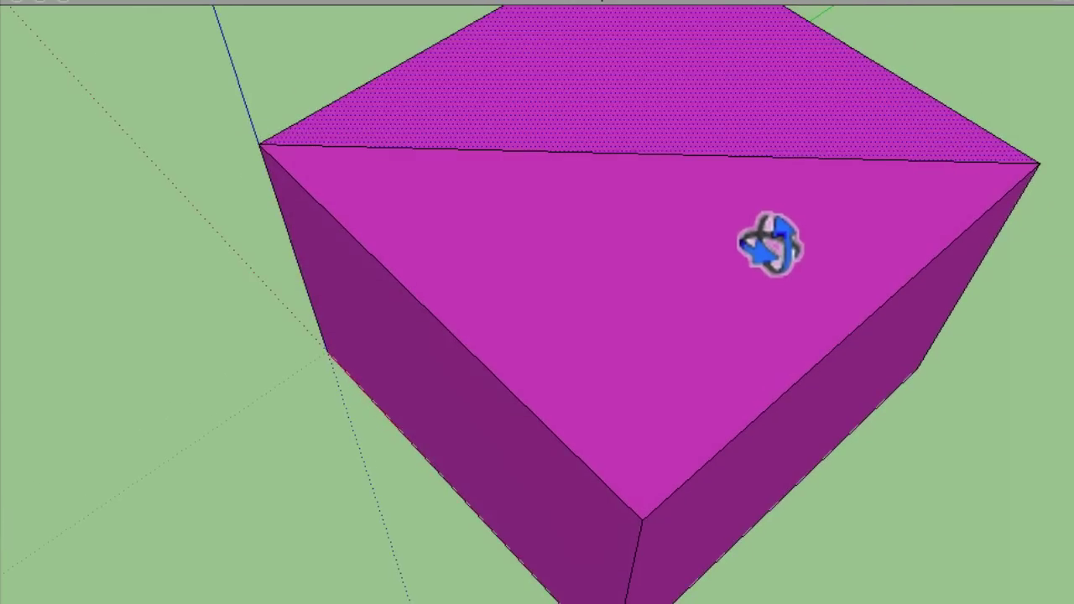
pyautogui.press('p')
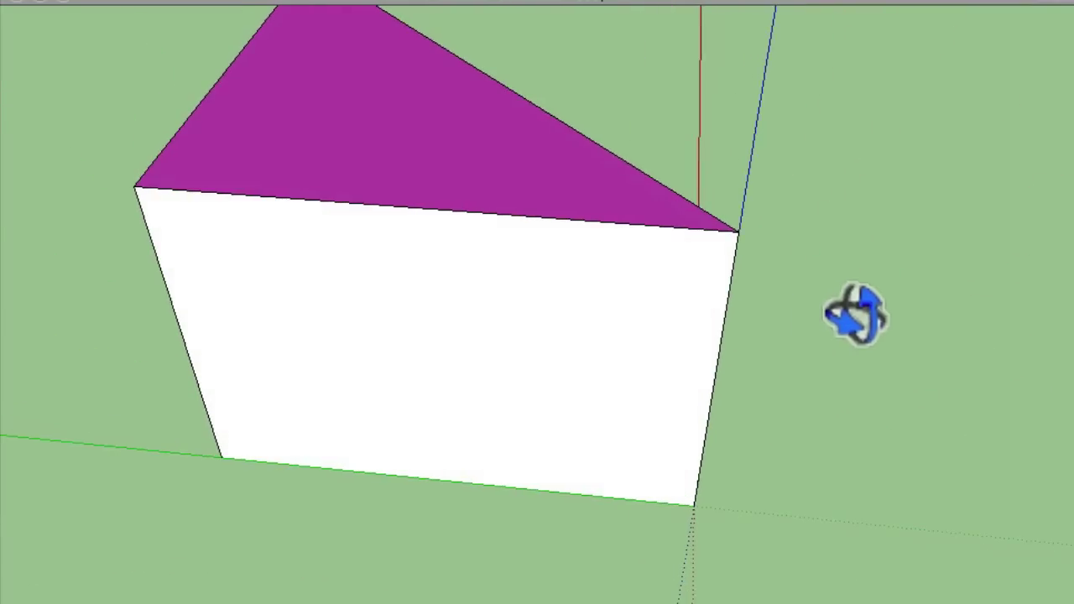
# Step: Paint the remaining half's white side face along the green axis magenta
pyautogui.press('b')
pyautogui.click(554, 389)
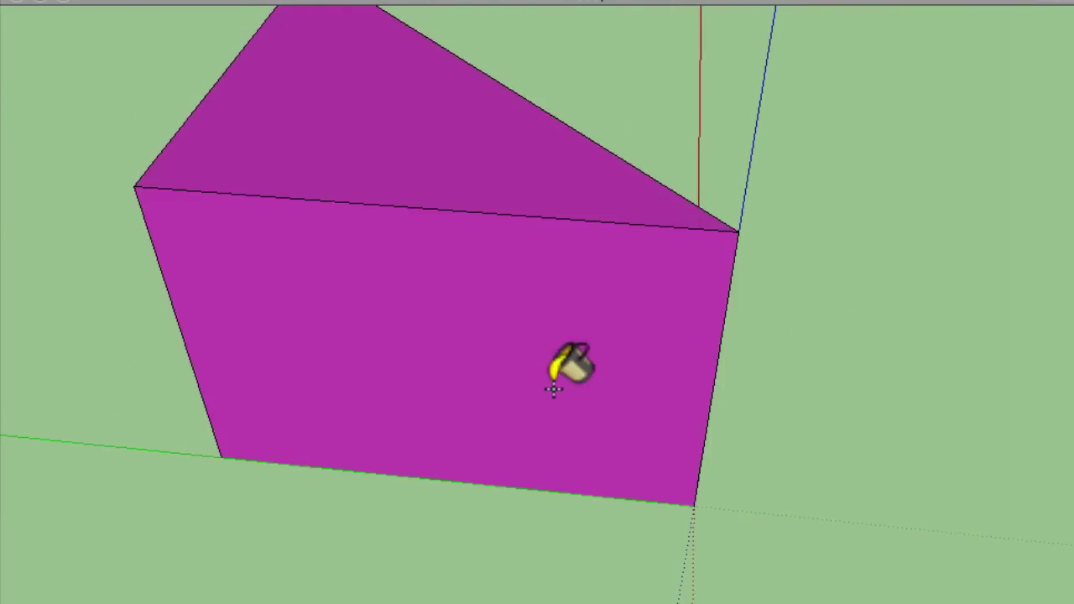